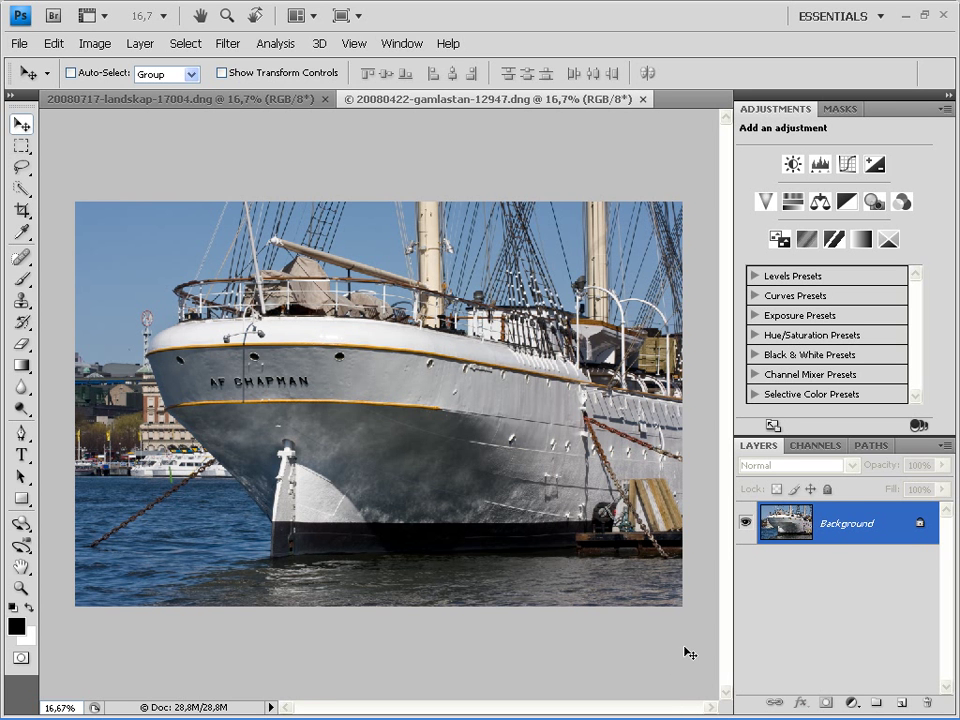
Step: Duplicate the ship photo's Background layer as Layer 1 using Ctrl+J
mouse_move(857, 523)
mouse_down()
mouse_move(788, 527)
mouse_move(849, 530)
mouse_up()
key(ctrl+j)
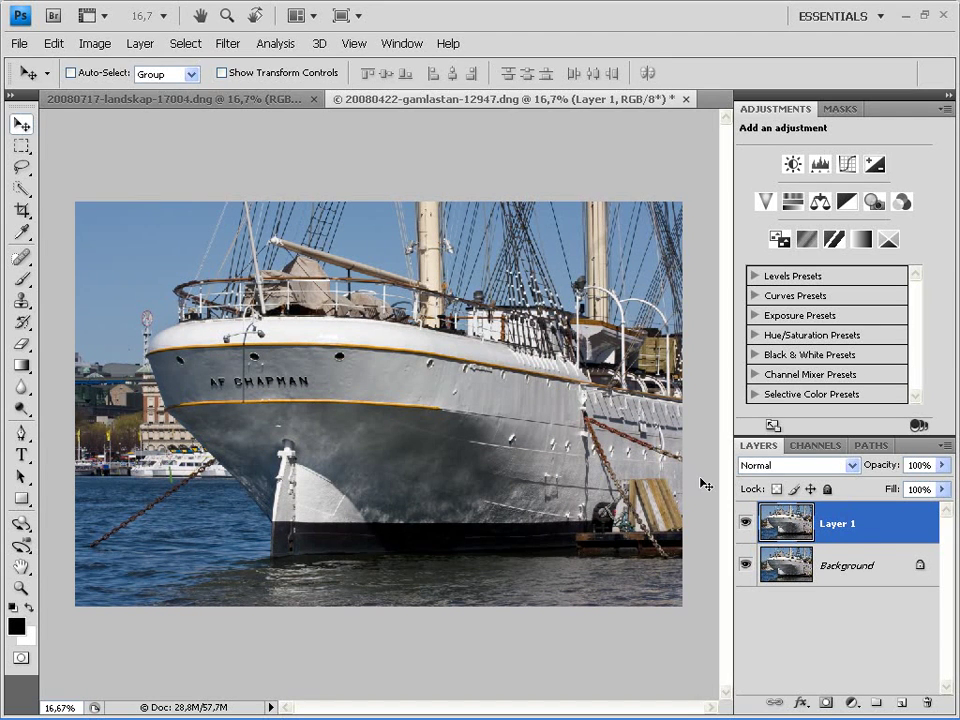
Step: Desaturate Layer 1 to black and white and drop its opacity to 80%
click(106, 53)
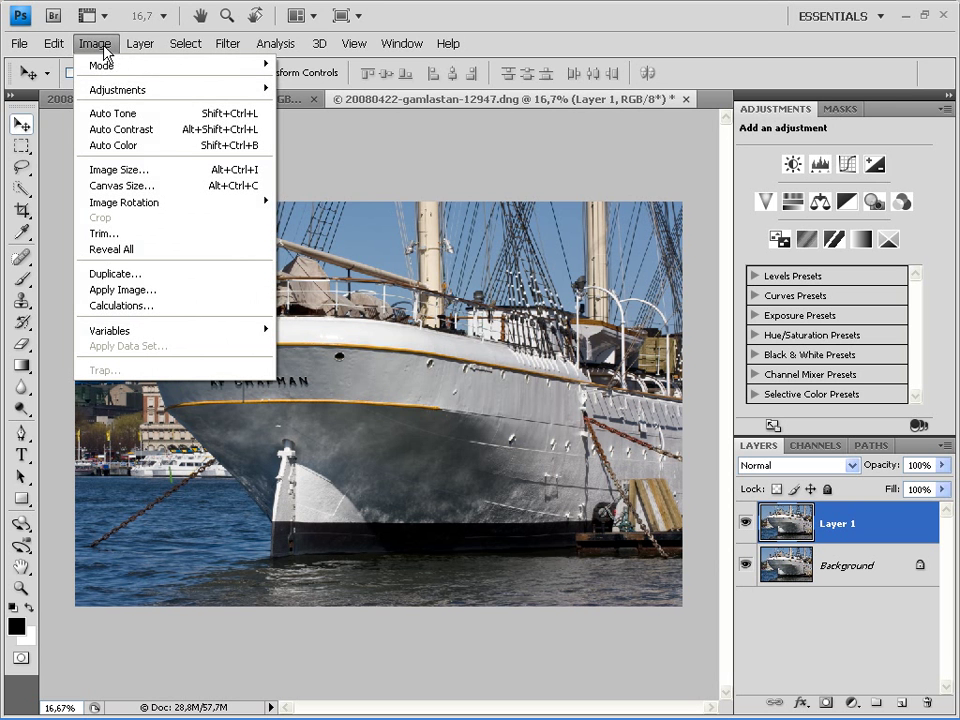
mouse_move(120, 89)
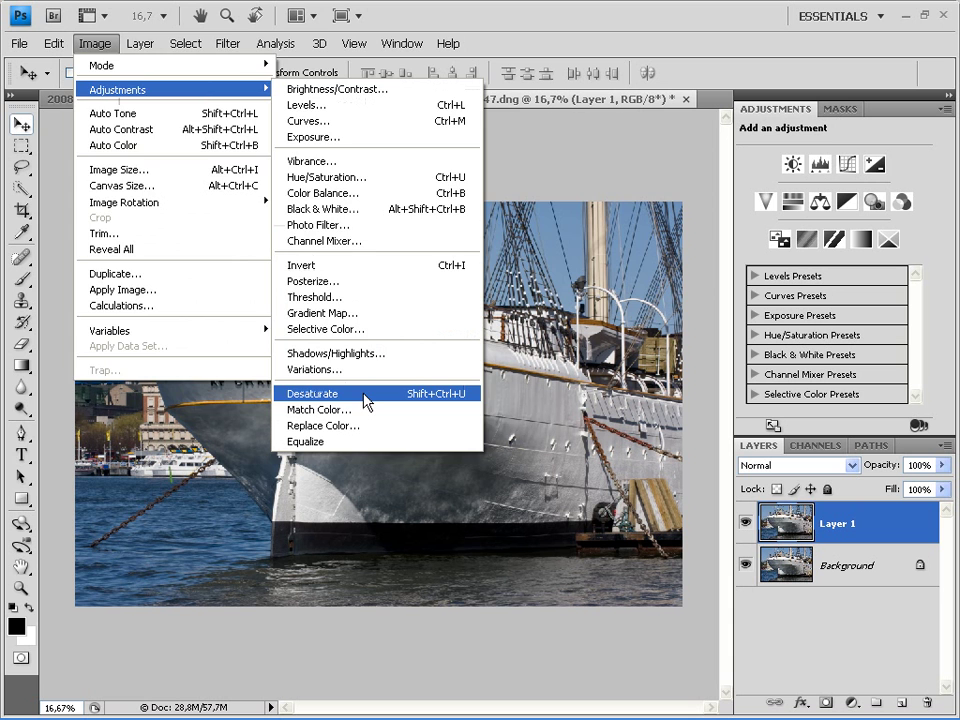
click(364, 397)
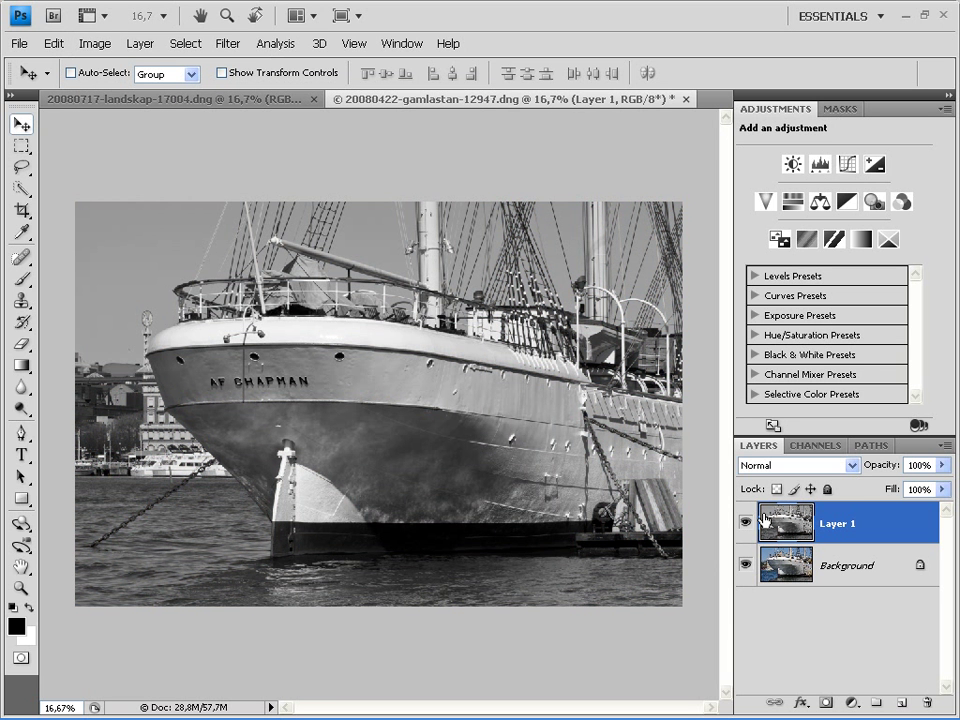
drag(886, 465, 876, 466)
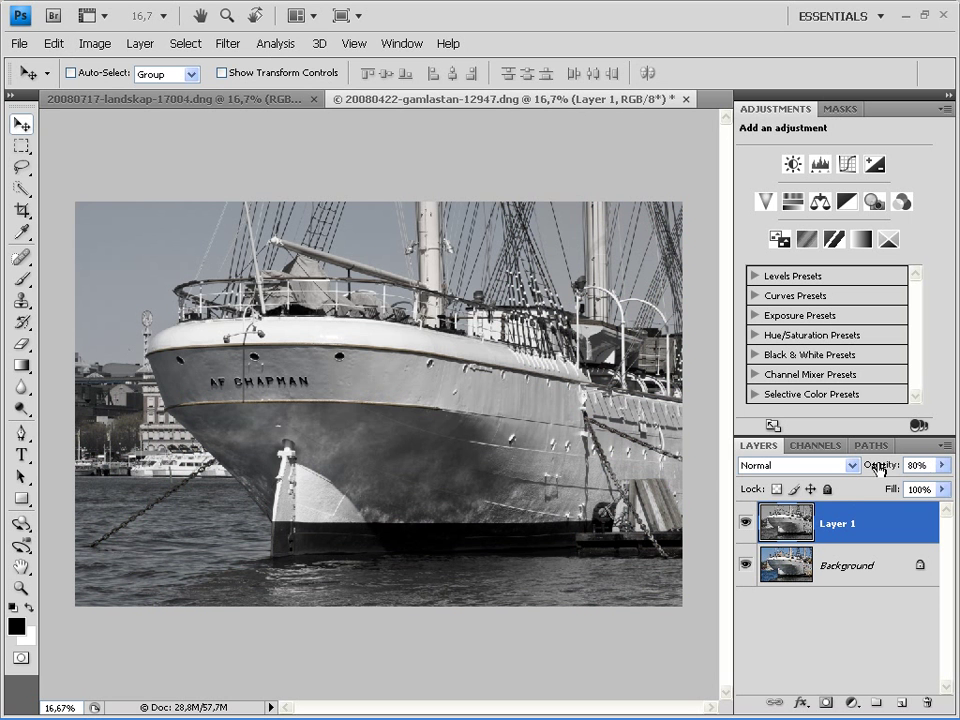
Step: Select the Background layer and add a Gradient Map adjustment layer above it
click(845, 569)
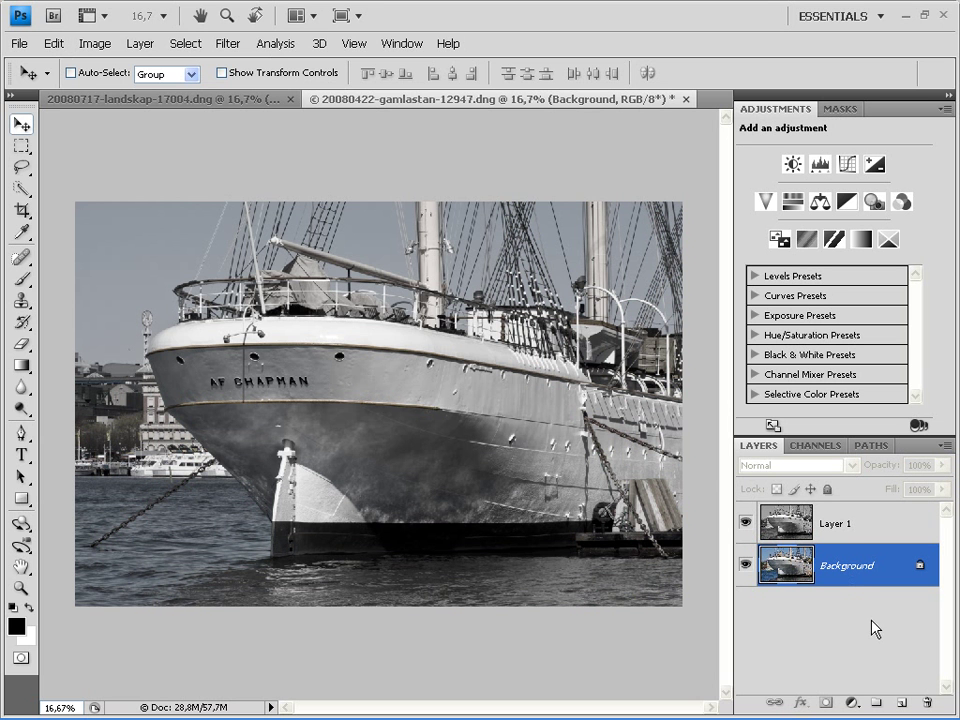
click(852, 706)
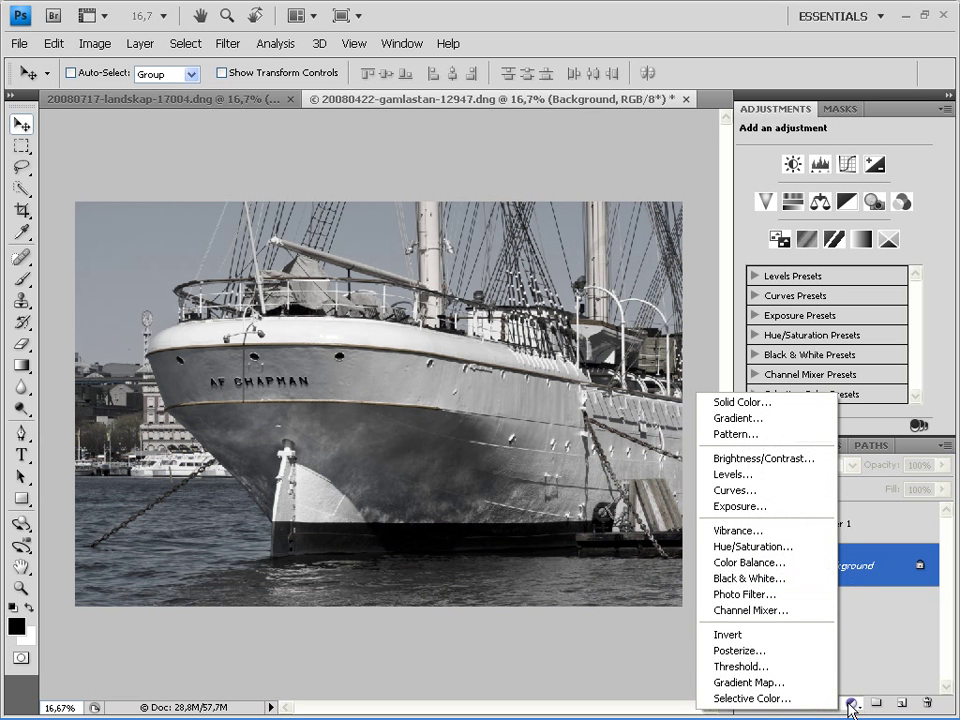
click(794, 685)
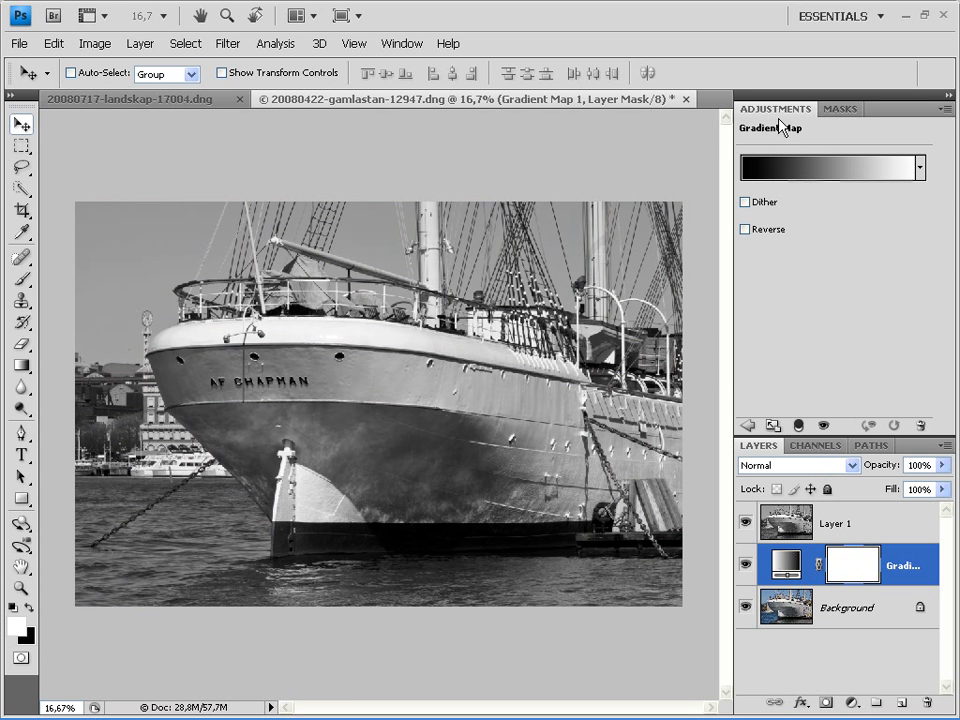
Step: Try the Orange, Yellow, Orange gradient preset, then settle on Violet, Green, Orange
click(820, 172)
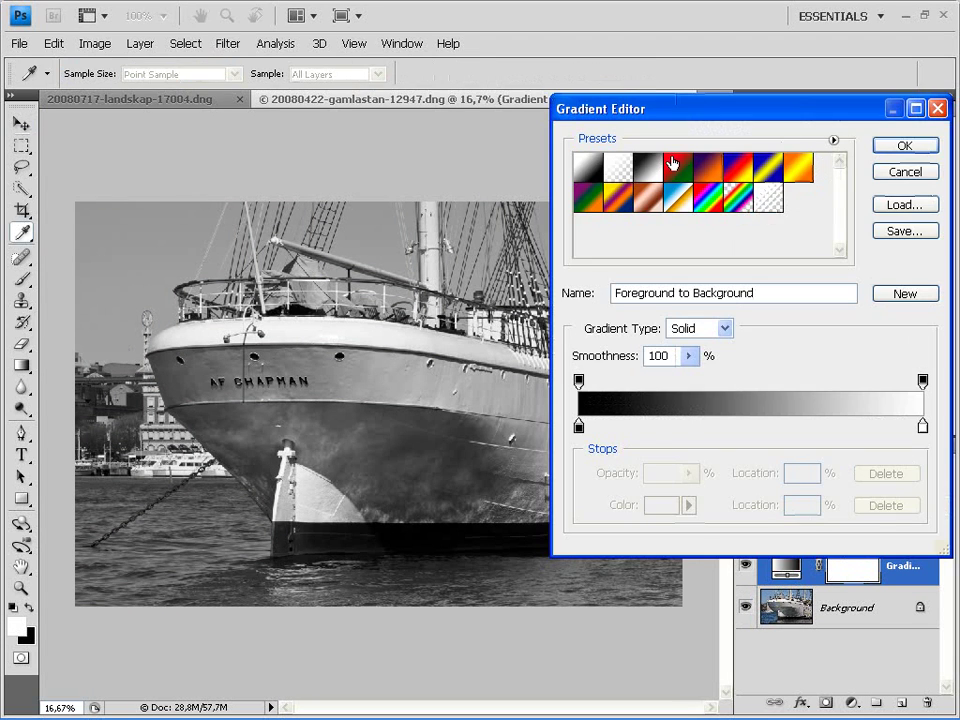
click(806, 172)
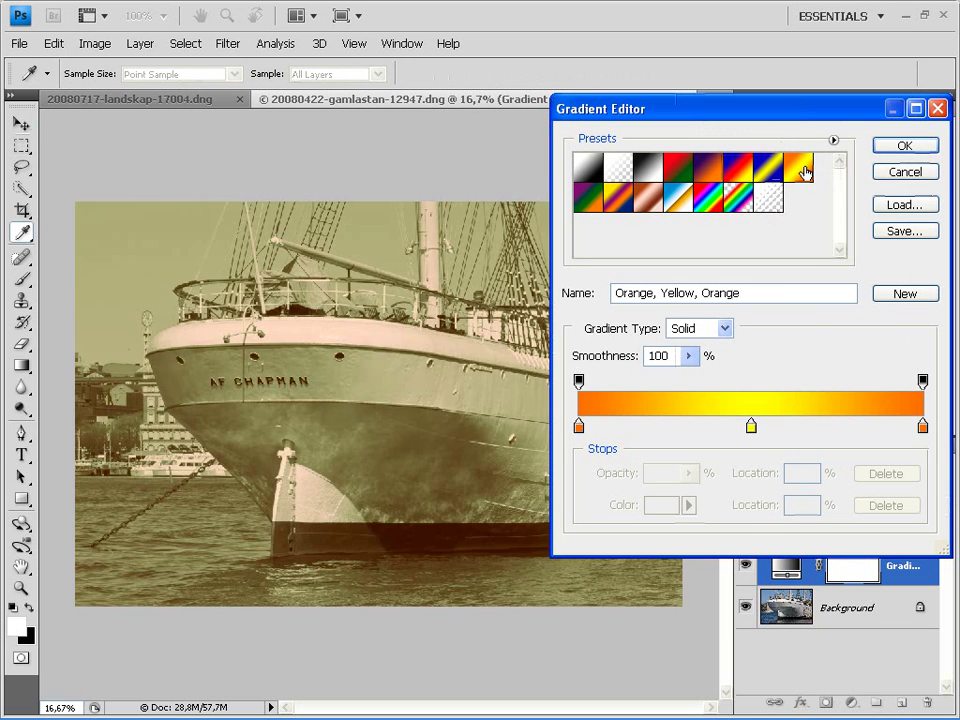
click(602, 204)
click(800, 174)
click(590, 204)
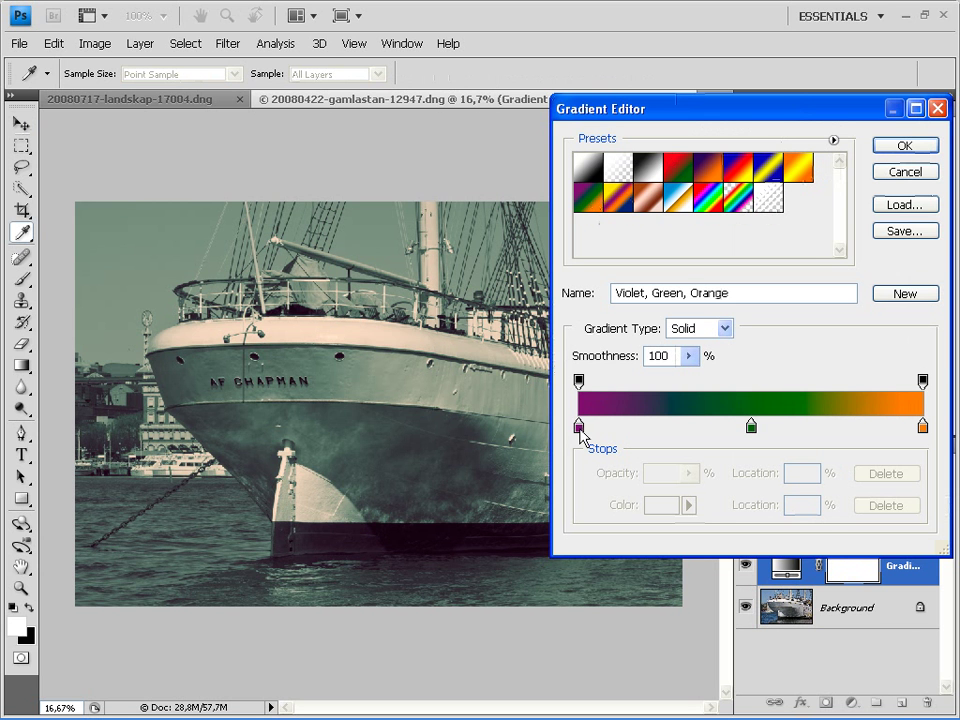
Step: Remove the green stop, leaving a purple-to-orange gradient with purple at the left end
drag(581, 430, 583, 432)
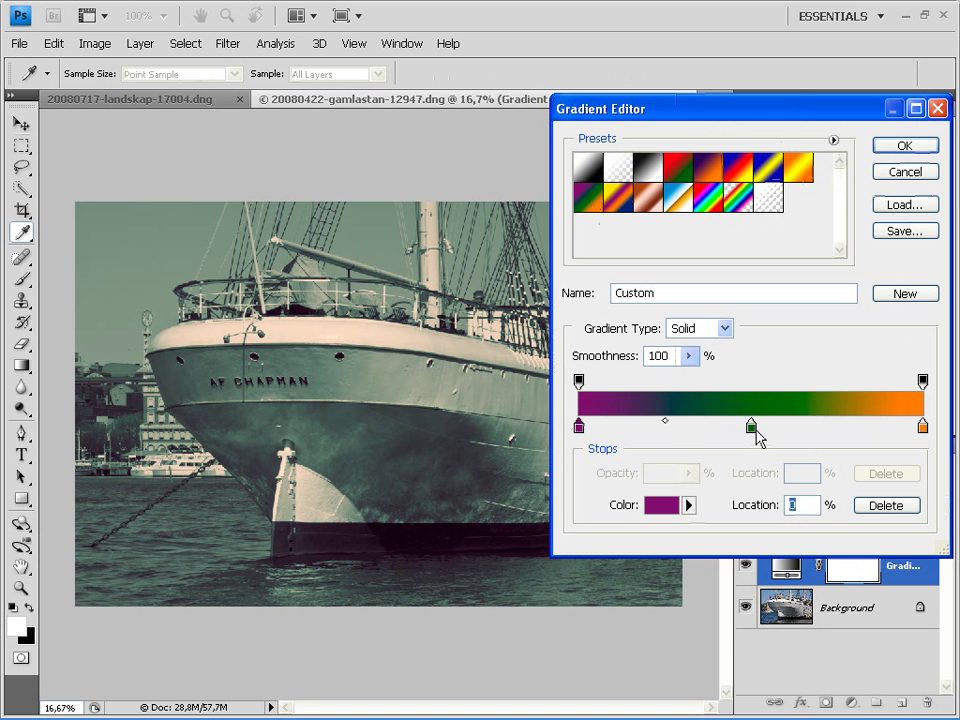
mouse_move(756, 432)
mouse_down()
mouse_move(692, 431)
mouse_move(836, 433)
mouse_move(676, 433)
mouse_move(679, 452)
mouse_up()
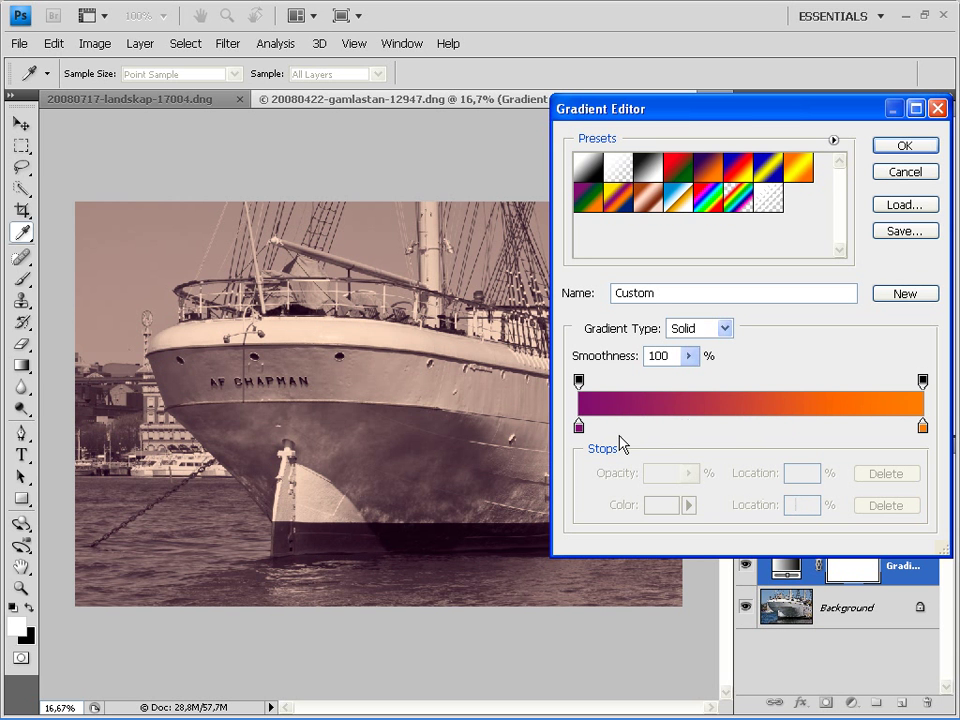
mouse_move(581, 435)
mouse_down()
mouse_move(709, 428)
mouse_move(579, 429)
mouse_up()
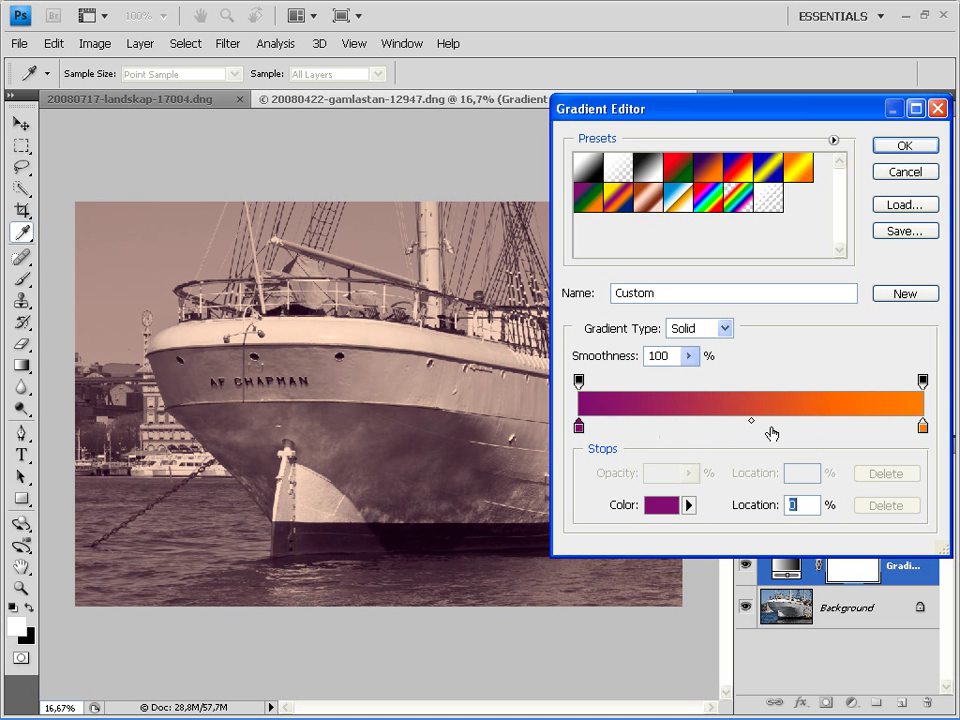
mouse_move(921, 427)
mouse_down()
mouse_move(826, 432)
mouse_move(924, 432)
mouse_up()
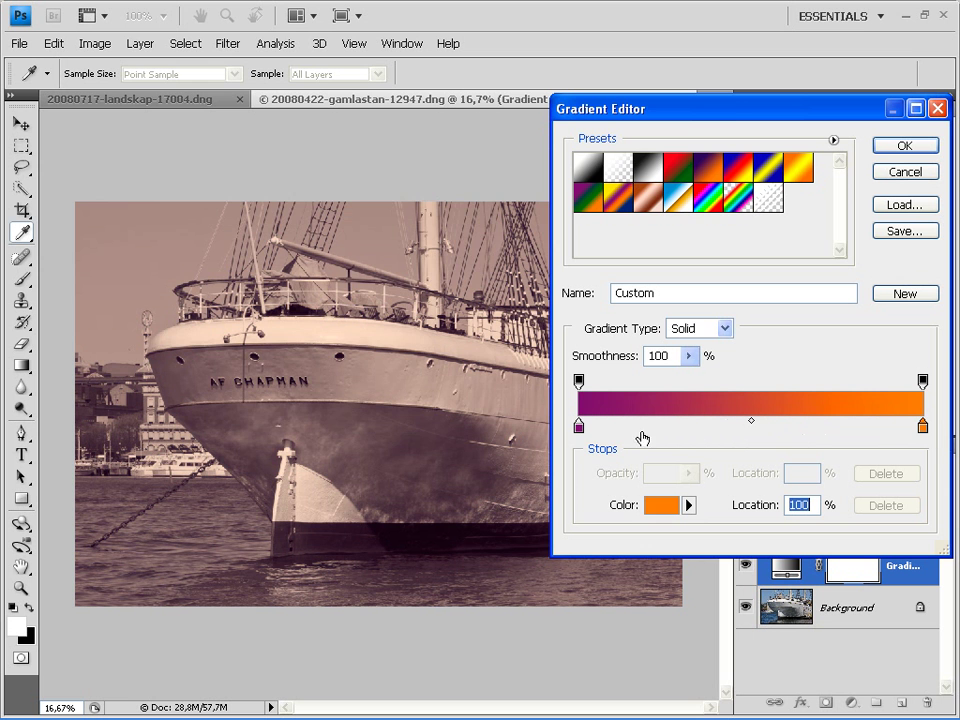
Step: Open the purple stop's colour picker and move it clear of the gradient
click(579, 428)
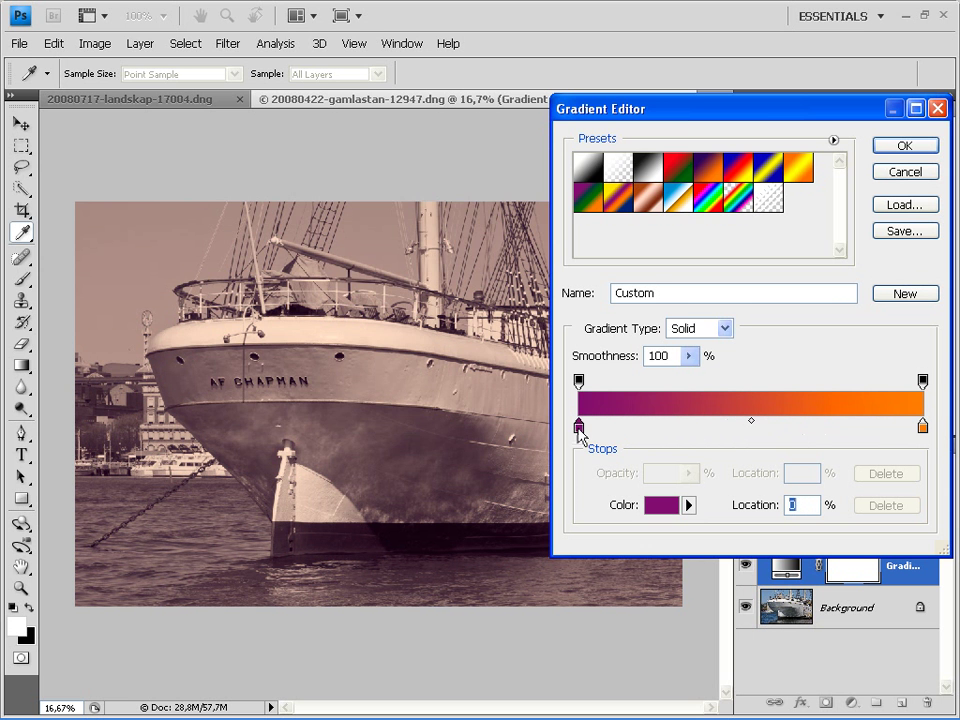
double_click(579, 428)
drag(640, 122, 497, 104)
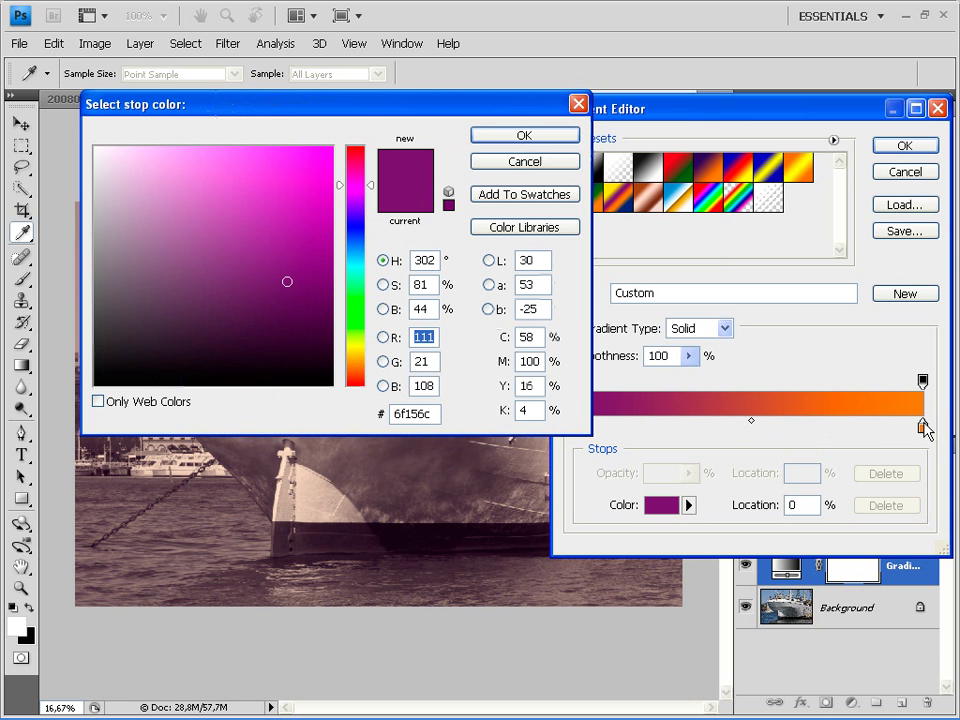
Step: Set the left gradient stop to bright orange f99e00
click(355, 360)
mouse_move(297, 291)
mouse_down()
mouse_move(306, 146)
mouse_move(332, 152)
mouse_up()
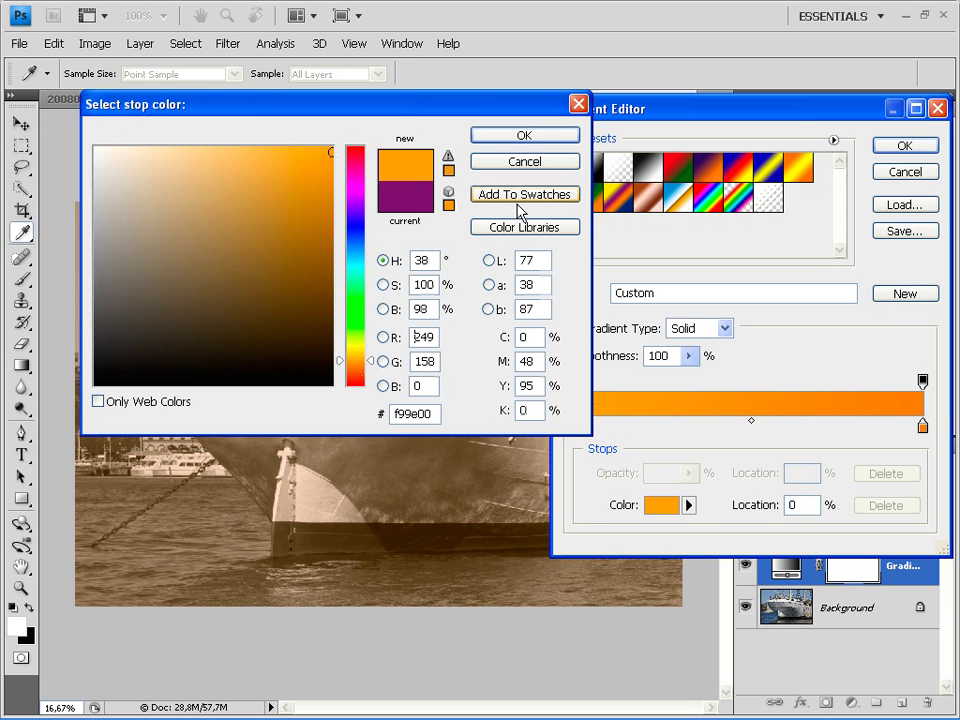
click(531, 137)
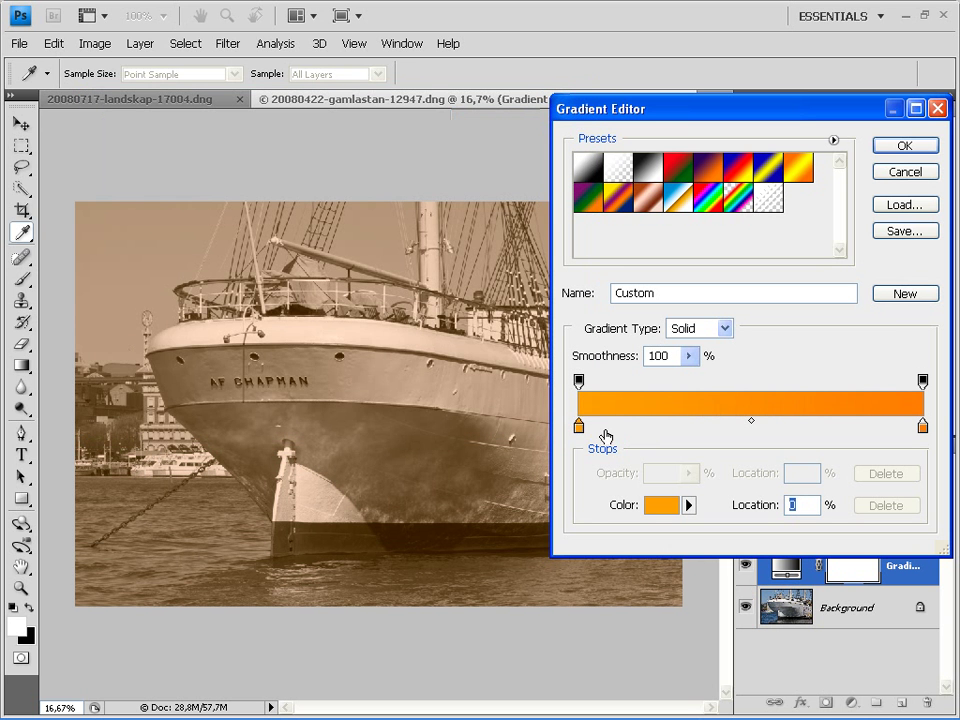
mouse_move(579, 428)
mouse_down()
mouse_move(779, 432)
mouse_move(547, 443)
mouse_up()
Step: Set the right stop to bright blue 003bf9 and rebalance the midpoint
mouse_move(927, 433)
mouse_down()
mouse_move(812, 432)
mouse_move(936, 428)
mouse_up()
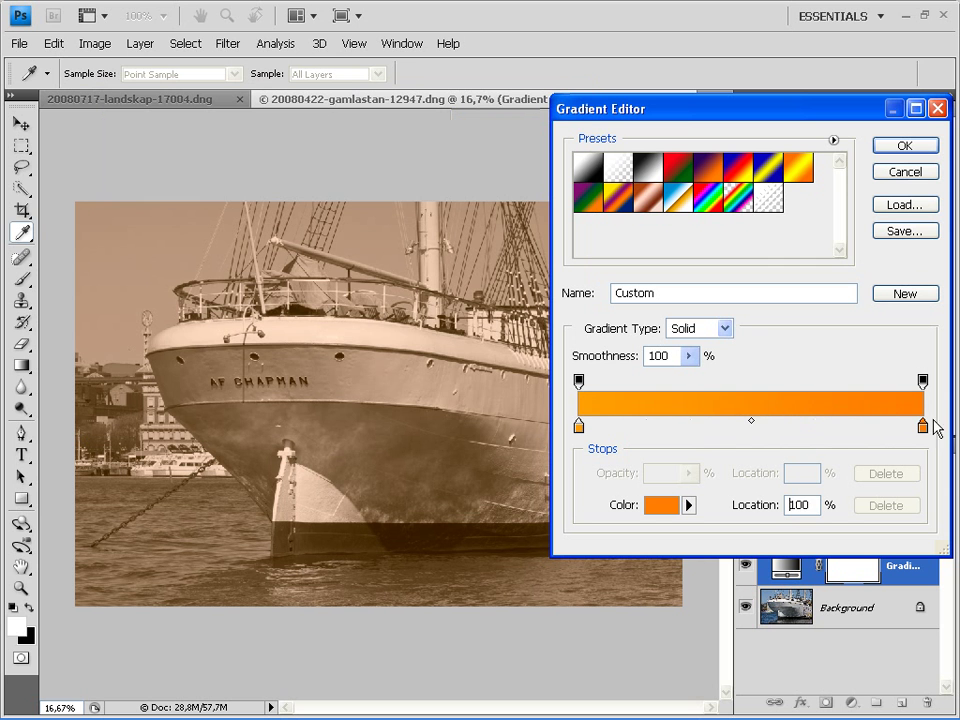
click(922, 426)
double_click(922, 427)
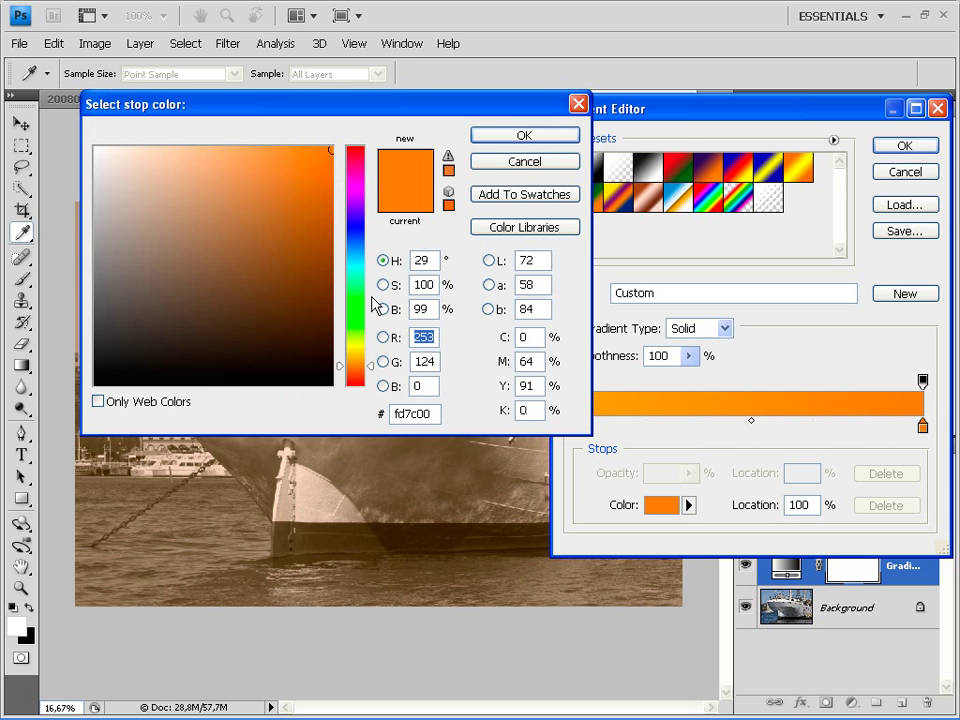
click(352, 237)
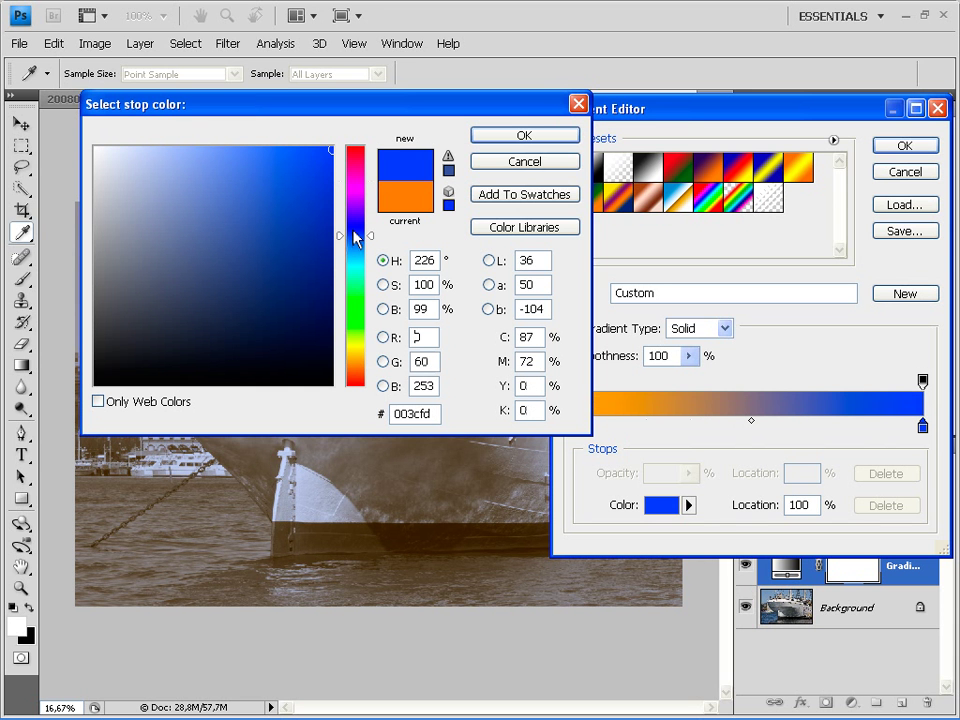
mouse_move(274, 176)
mouse_down()
mouse_move(284, 229)
mouse_move(332, 150)
mouse_up()
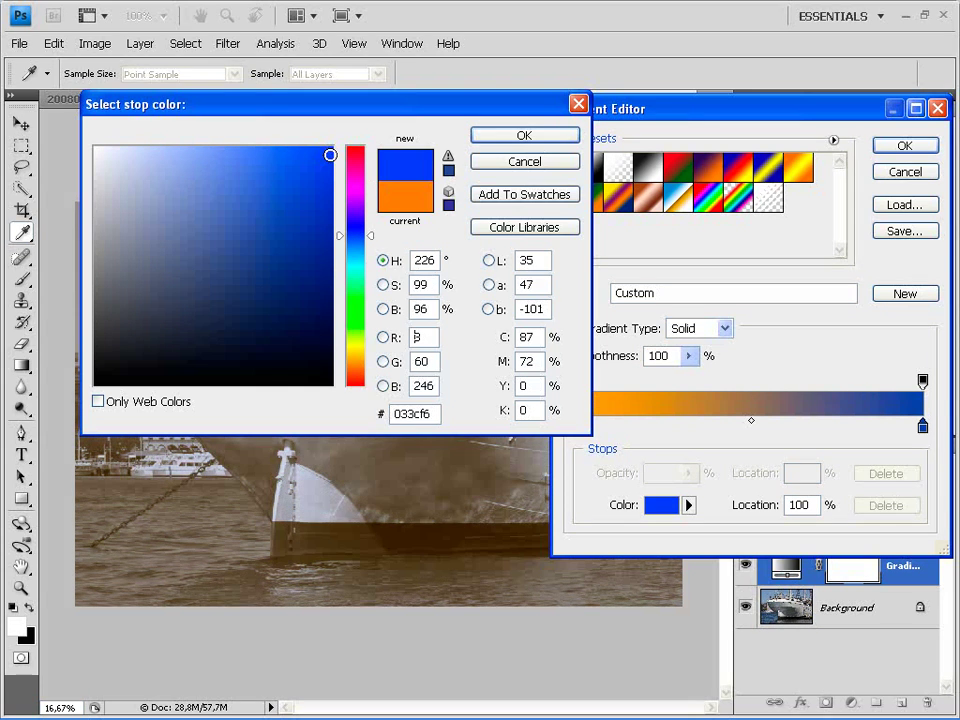
click(500, 135)
mouse_move(751, 421)
mouse_down()
mouse_move(827, 424)
mouse_move(652, 426)
mouse_move(774, 431)
mouse_move(814, 456)
mouse_up()
click(634, 426)
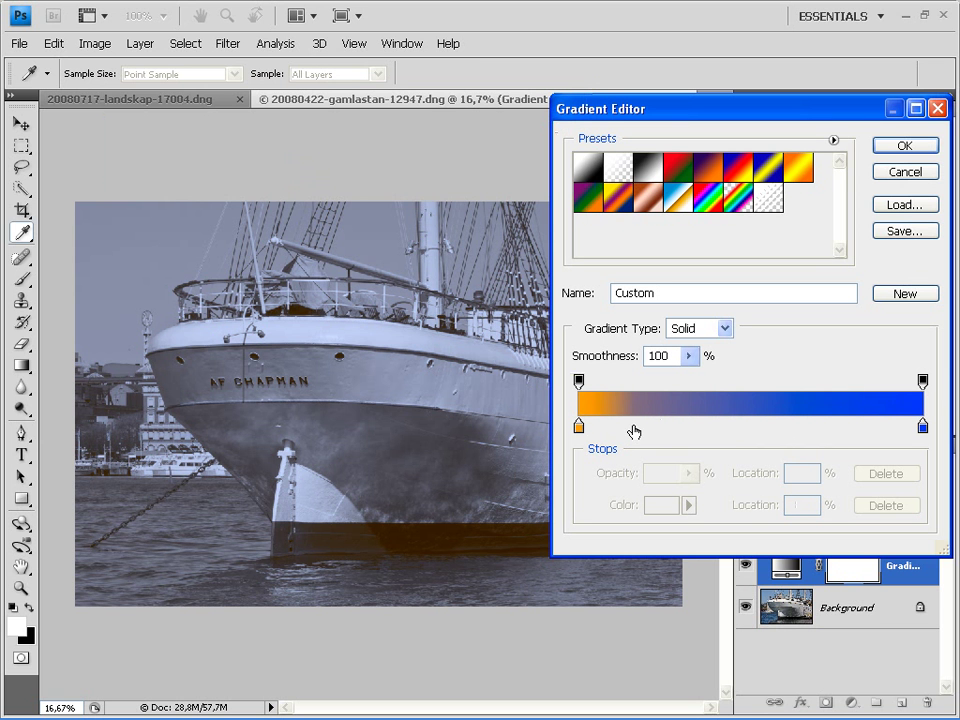
Step: Adjust the stops and midpoint, then apply and confirm the Orange, Yellow, Orange preset
mouse_move(579, 429)
mouse_down()
mouse_move(726, 441)
mouse_move(671, 428)
mouse_move(789, 430)
mouse_up()
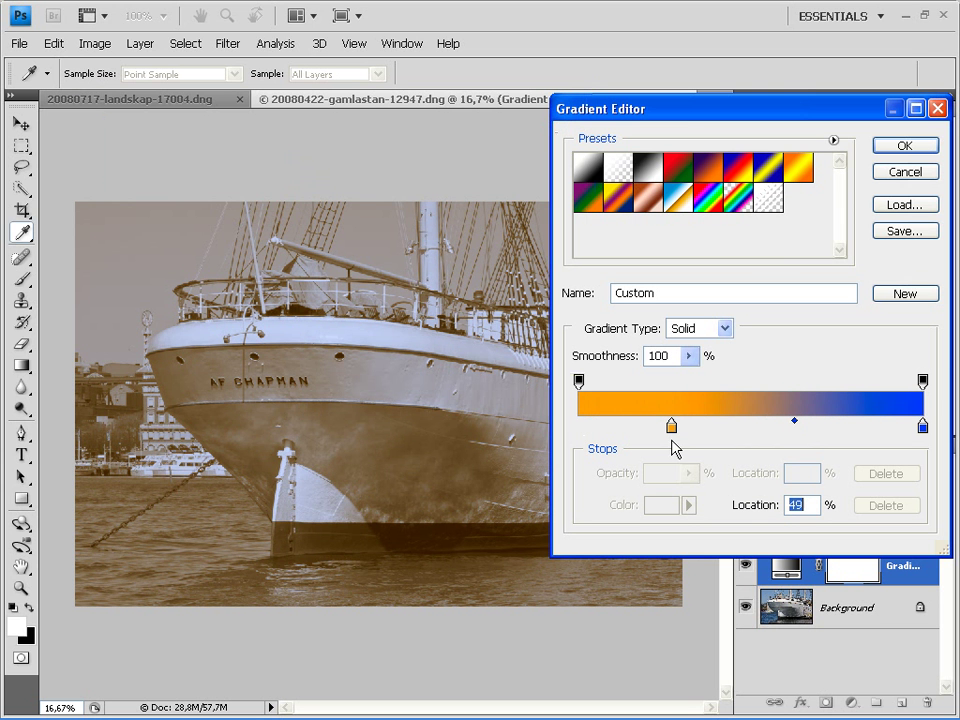
drag(671, 428, 553, 435)
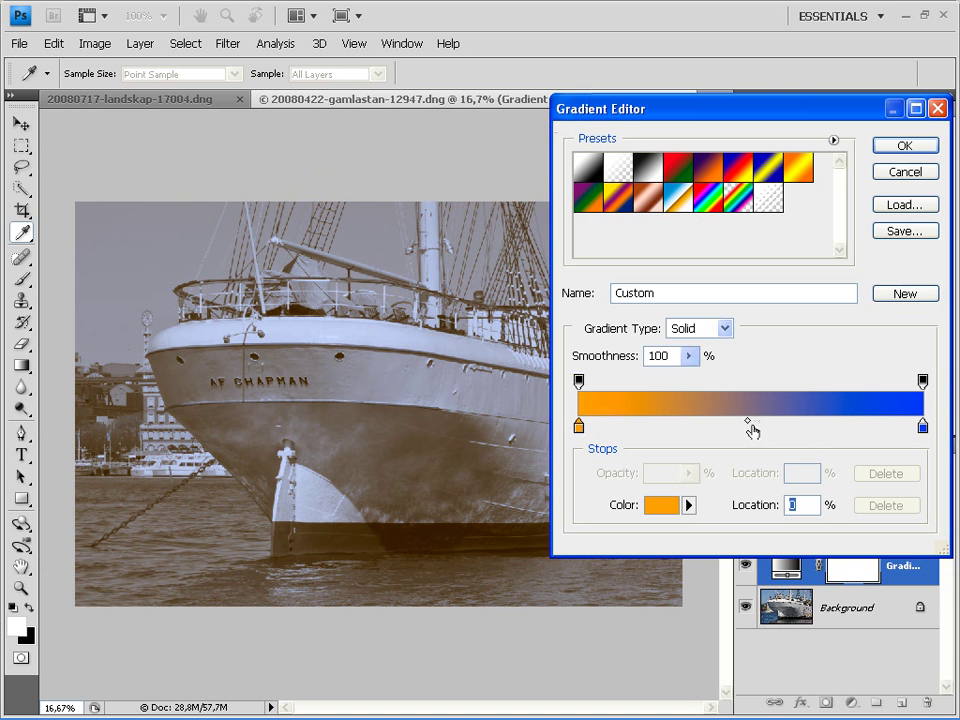
drag(750, 430, 816, 430)
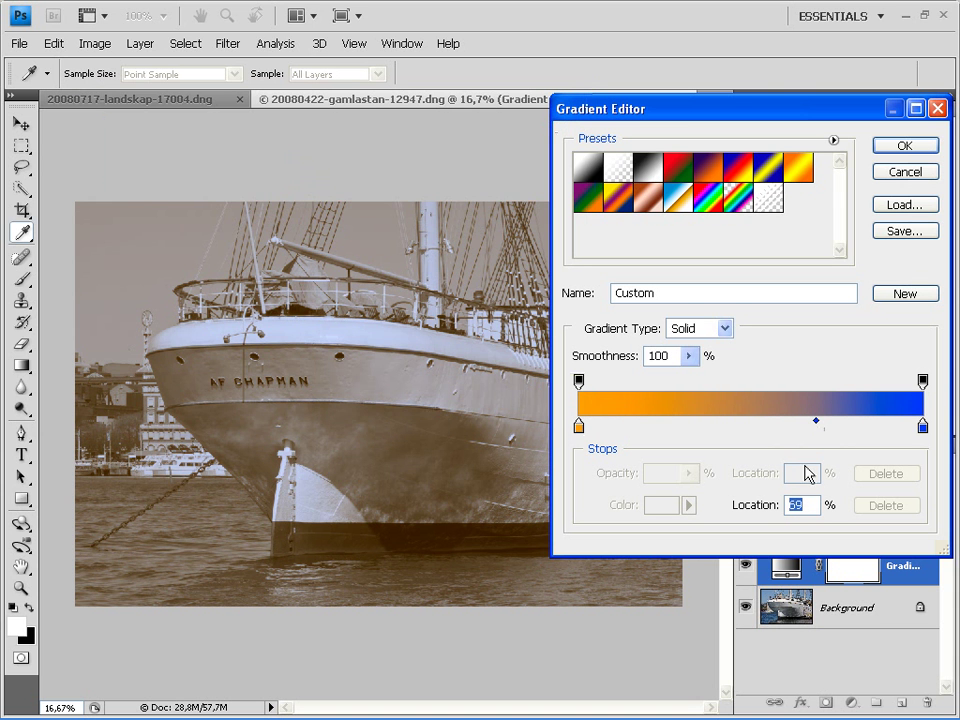
click(805, 175)
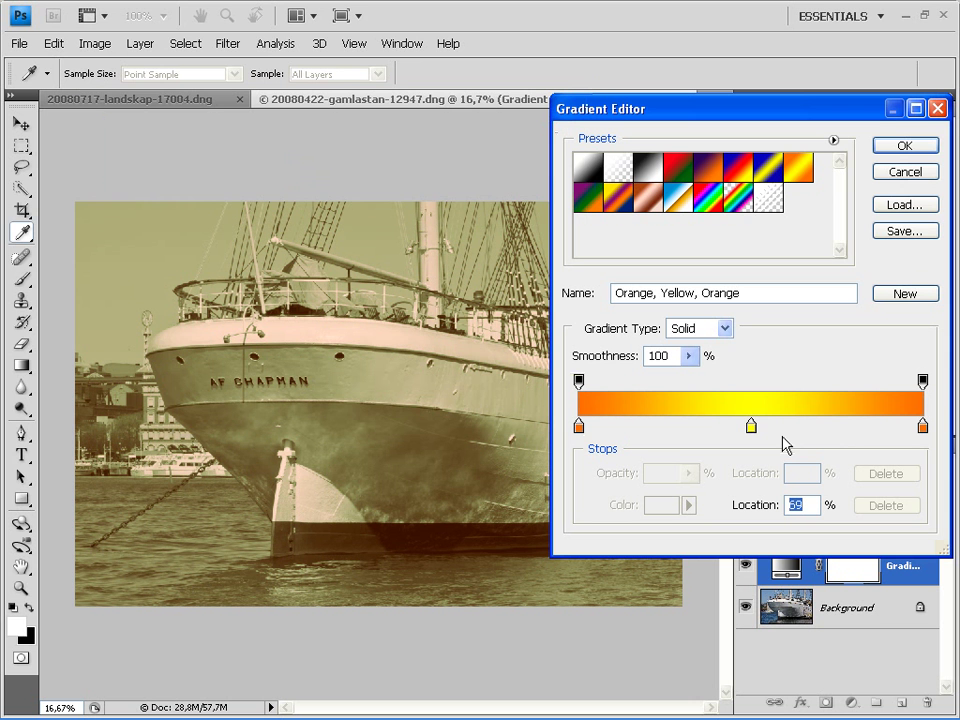
click(895, 146)
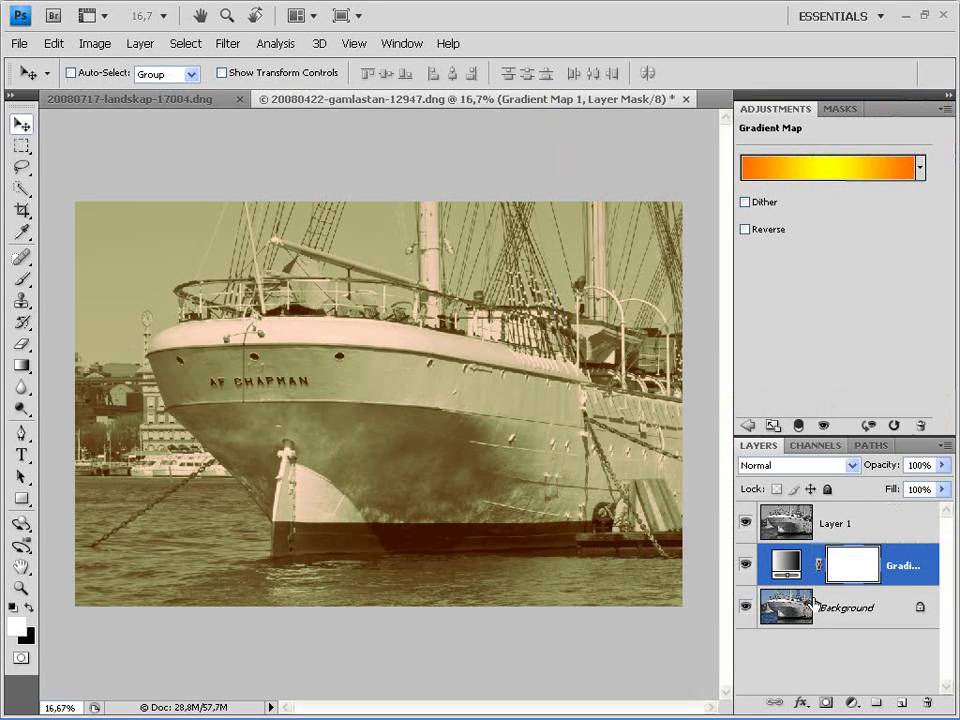
Step: Select Layer 1 and scrub its opacity to 84%
click(836, 519)
mouse_move(880, 465)
mouse_down()
mouse_move(885, 490)
mouse_move(879, 465)
mouse_move(893, 470)
mouse_move(882, 470)
mouse_up()
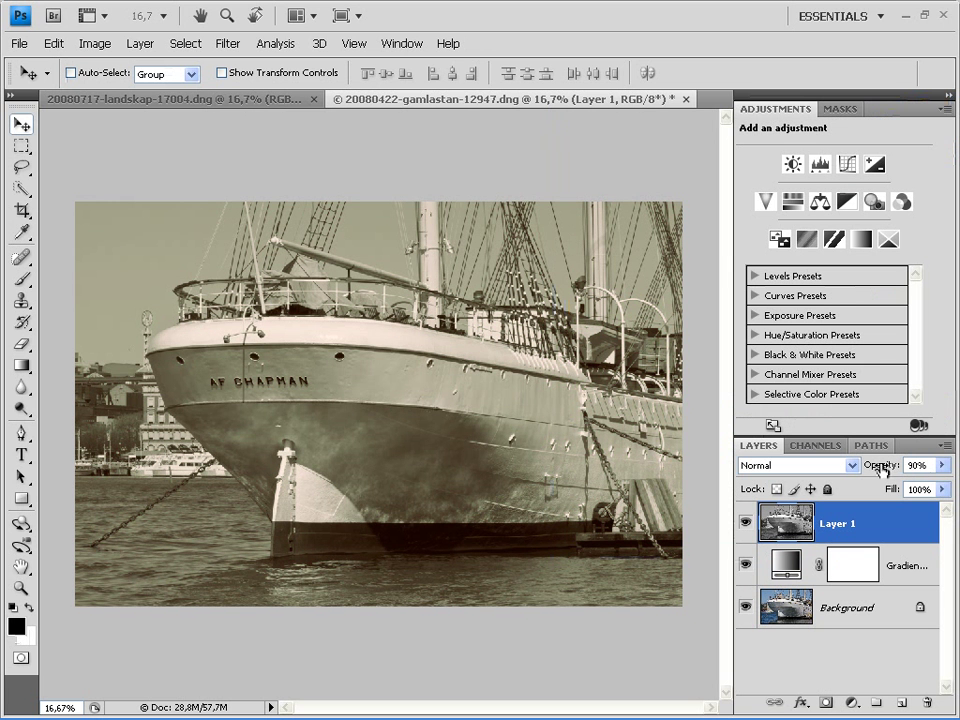
drag(880, 470, 884, 470)
click(884, 470)
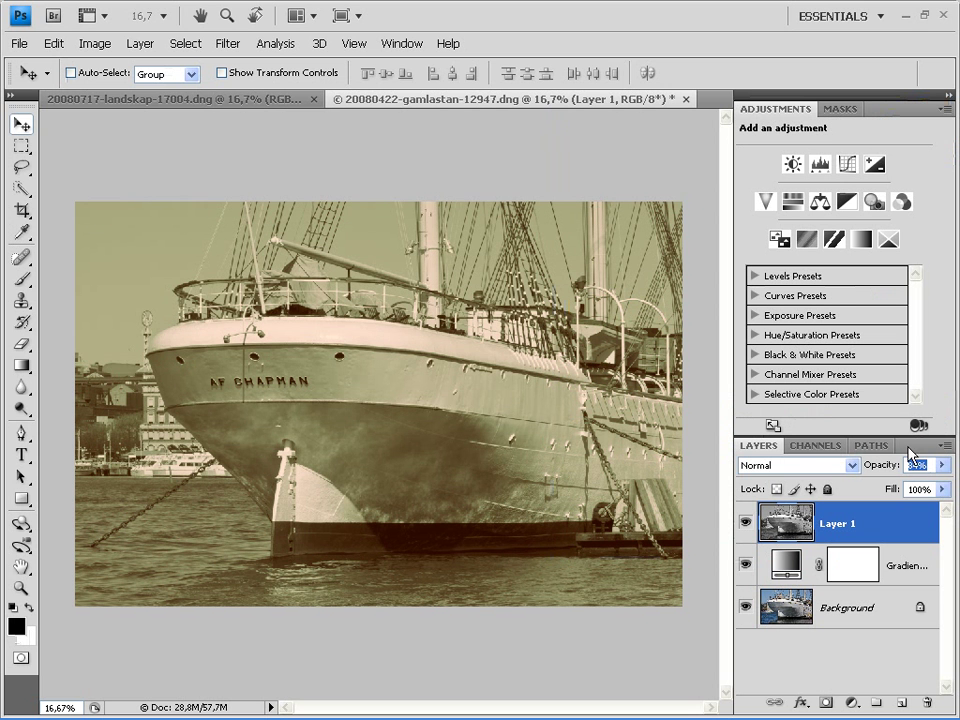